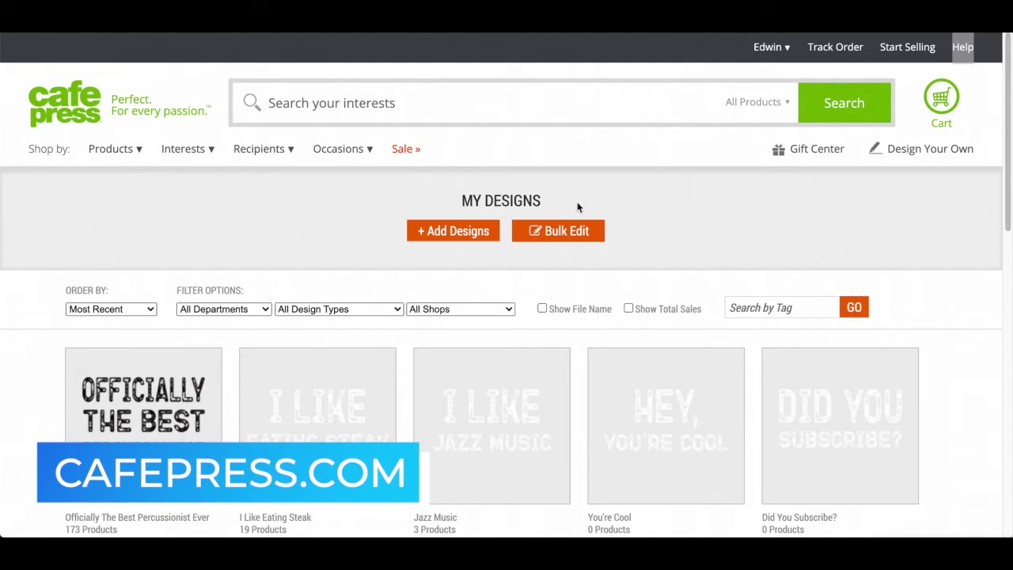
Go to My Designs and open the Officially The Best Percussionist Ever design.
{"action": "left_click", "coordinate": [786, 55]}
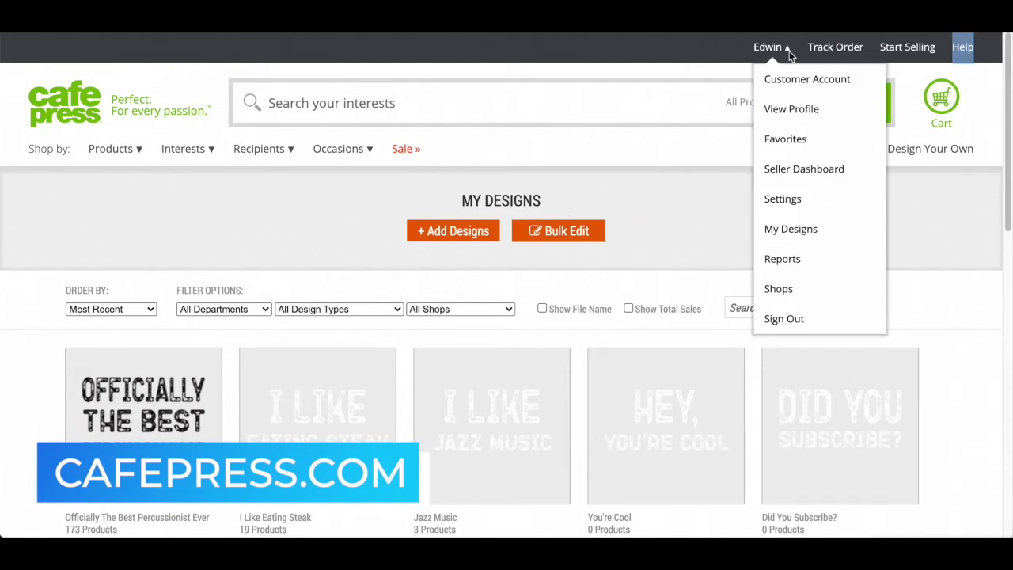
{"action": "left_click", "coordinate": [792, 237]}
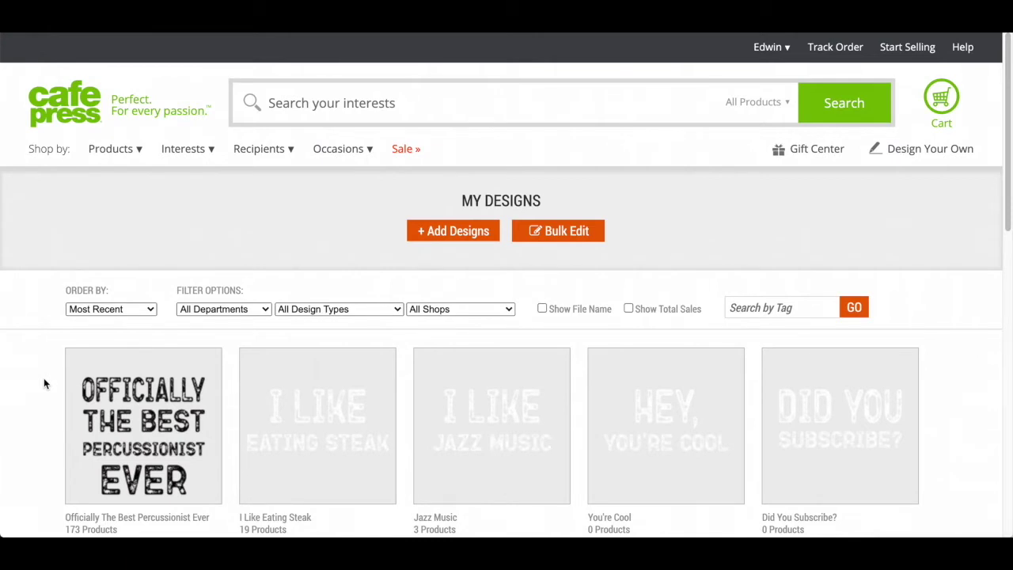
{"action": "left_click", "coordinate": [143, 421]}
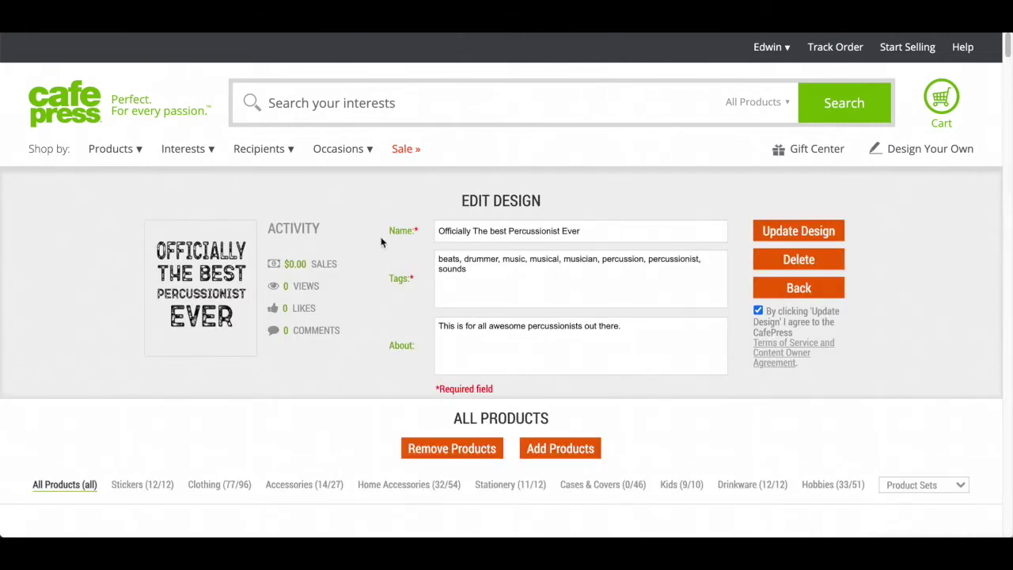
Filter the design's products to the Hobbies category (33/51).
{"action": "scroll", "coordinate": [364, 324], "scroll_direction": "down", "scroll_amount": 2}
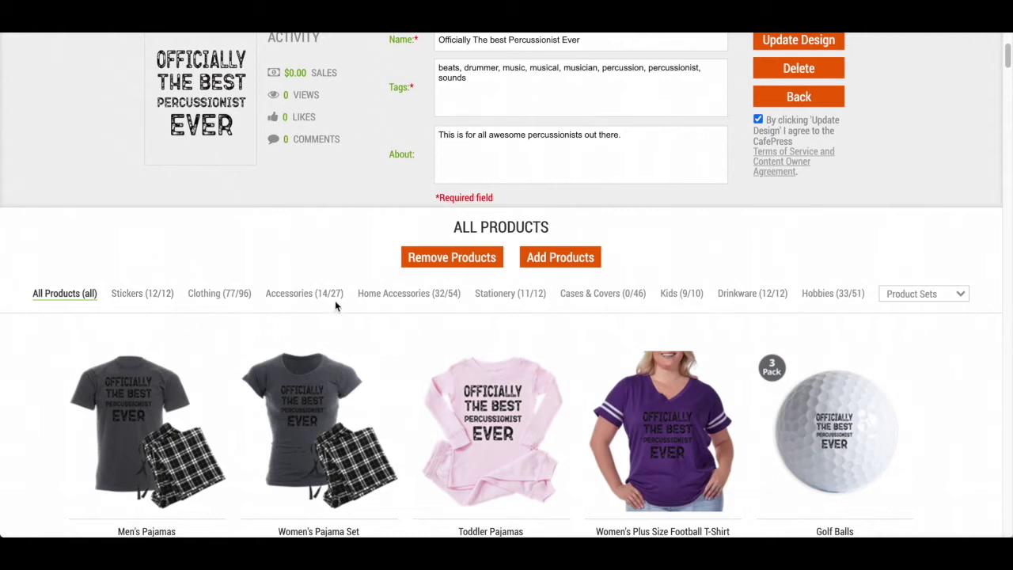
{"action": "left_click", "coordinate": [837, 296]}
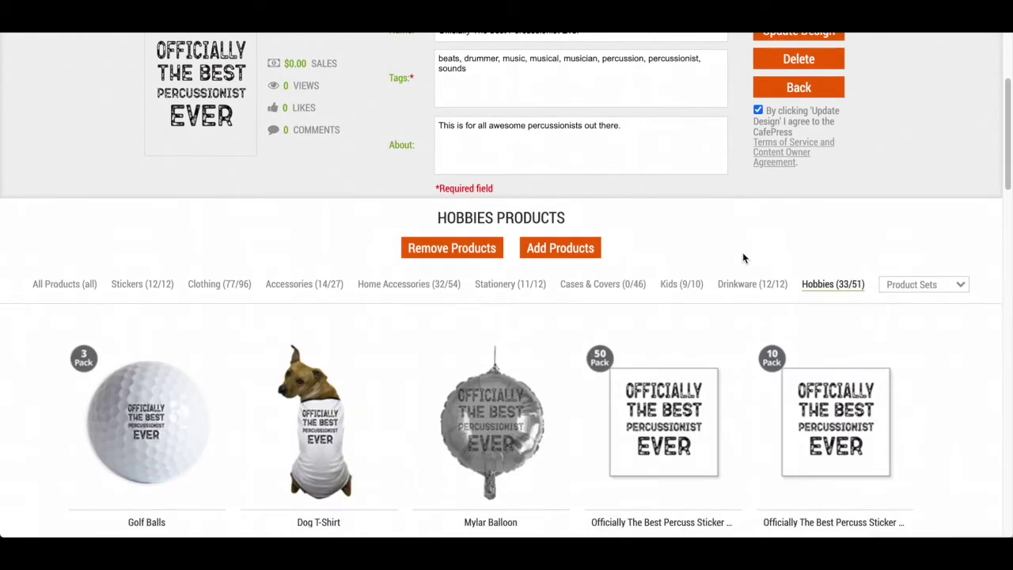
{"action": "scroll", "coordinate": [633, 326], "scroll_direction": "down", "scroll_amount": 3}
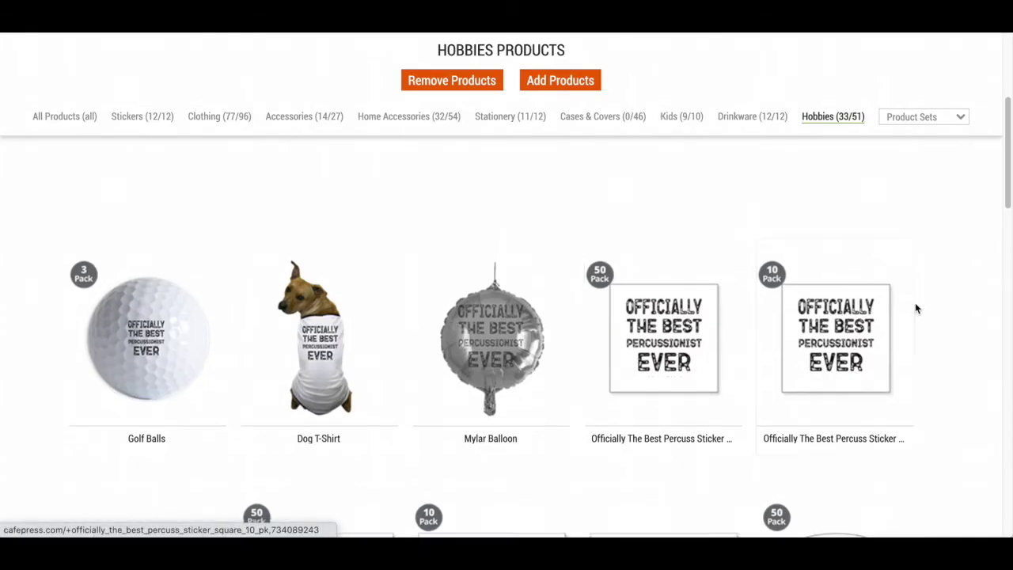
{"action": "scroll", "coordinate": [917, 305], "scroll_direction": "down", "scroll_amount": 1}
{"action": "mouse_move", "coordinate": [459, 288]}
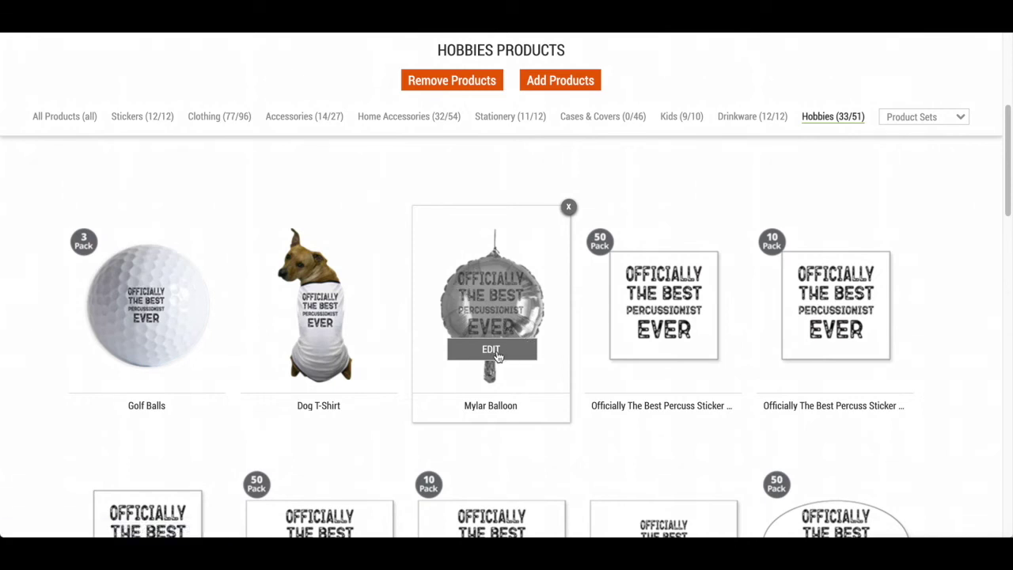
Decrease the Mylar Balloon design from scale 32 to 27, center it, and save.
{"action": "left_click", "coordinate": [497, 356]}
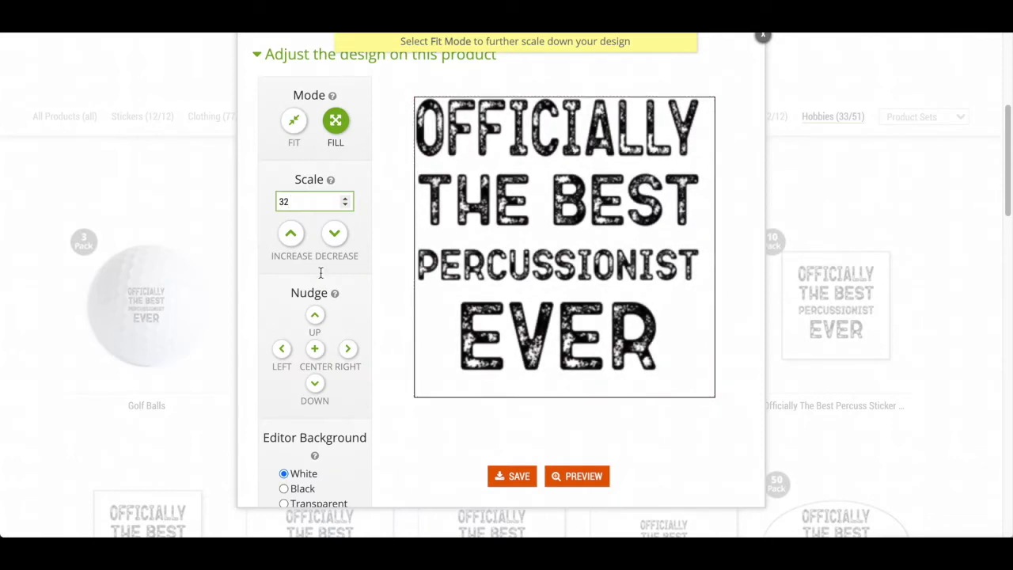
{"action": "left_click", "coordinate": [335, 238]}
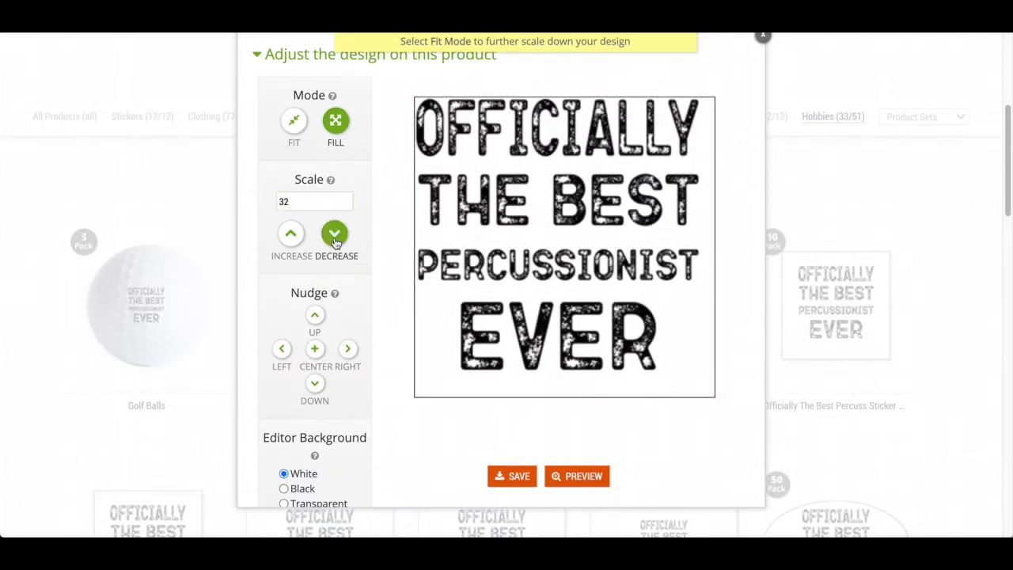
{"action": "left_click", "coordinate": [316, 350]}
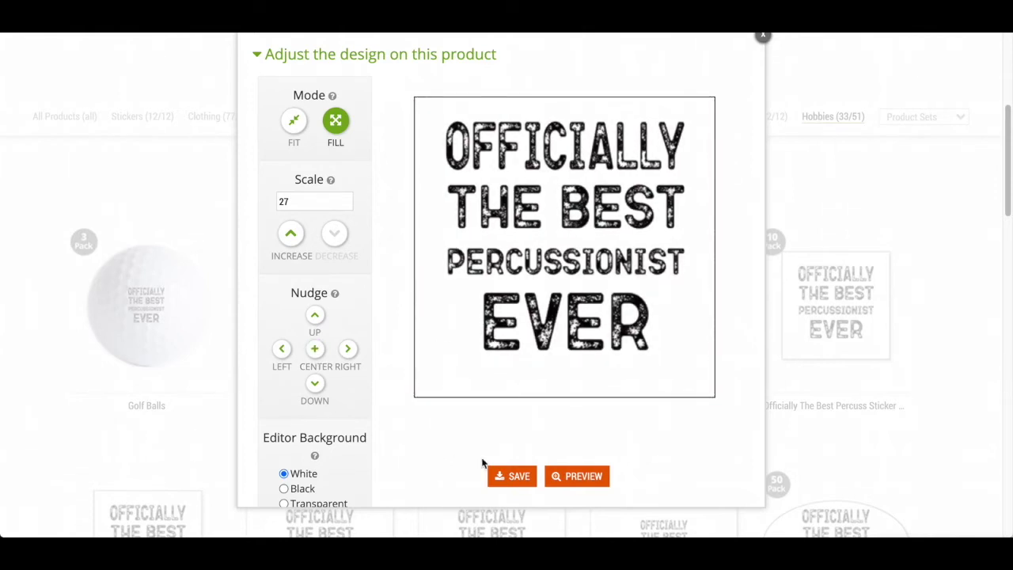
{"action": "left_click", "coordinate": [512, 476]}
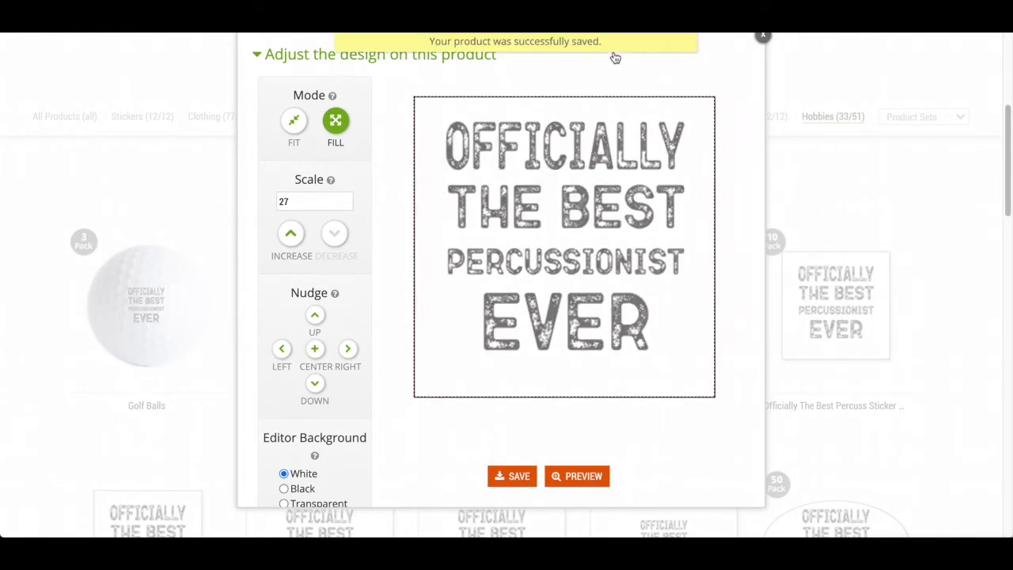
{"action": "left_click", "coordinate": [764, 39]}
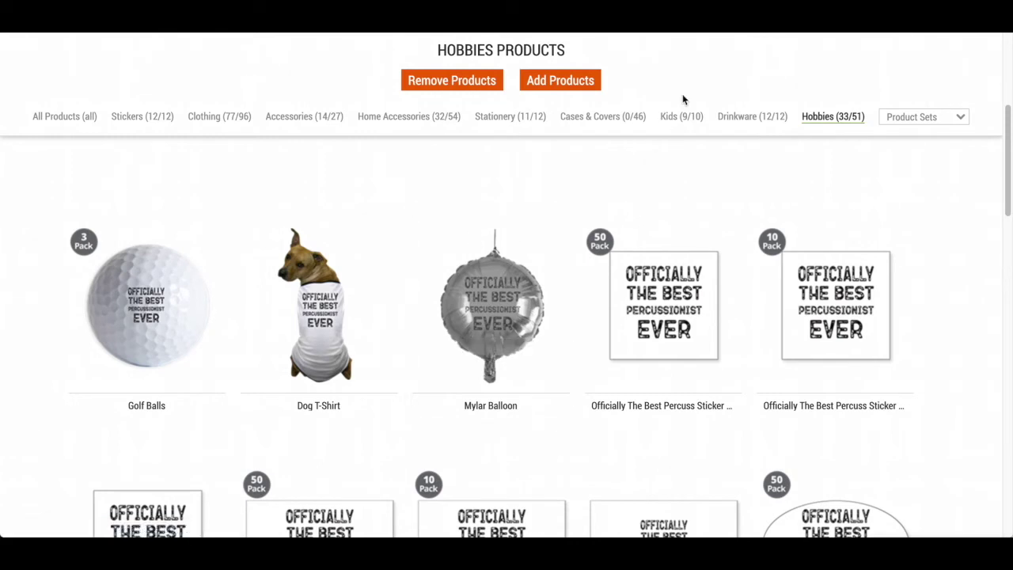
Preview the addable Hobbies products via Select All, leaving the selected count at 0.
{"action": "left_click", "coordinate": [558, 82]}
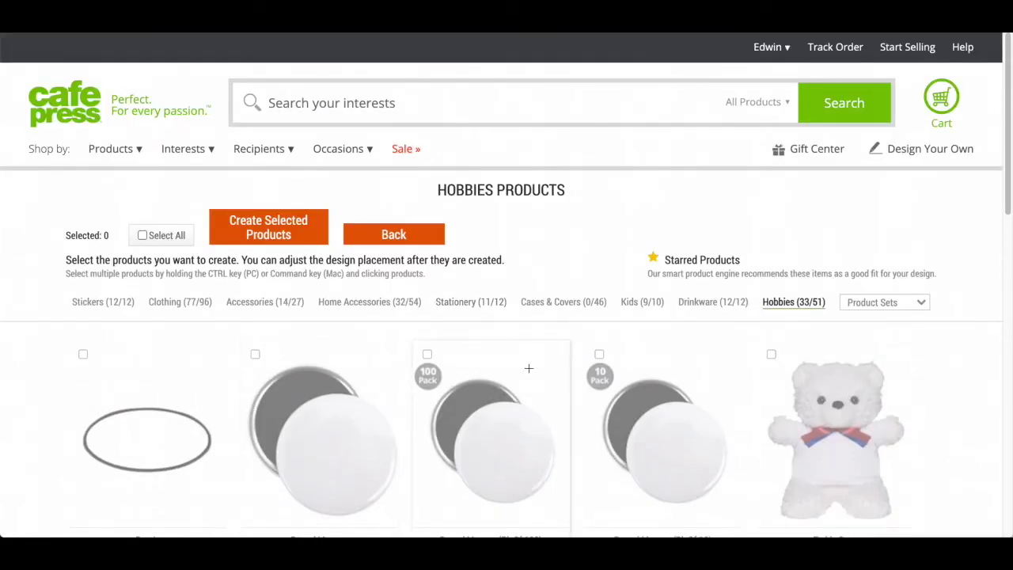
{"action": "left_click", "coordinate": [143, 236]}
{"action": "scroll", "coordinate": [542, 384], "scroll_direction": "down", "scroll_amount": 1}
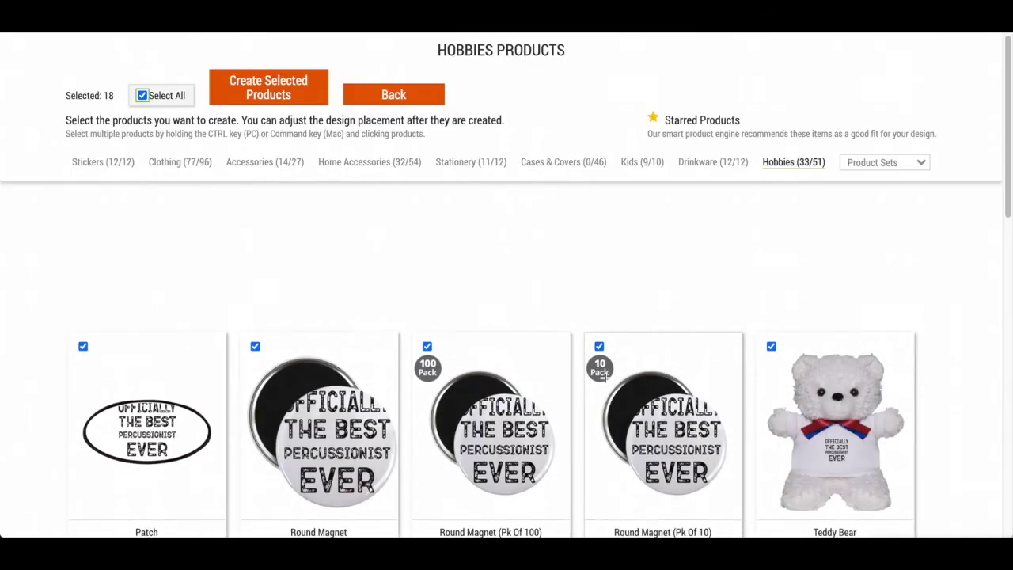
{"action": "scroll", "coordinate": [910, 376], "scroll_direction": "down", "scroll_amount": 5}
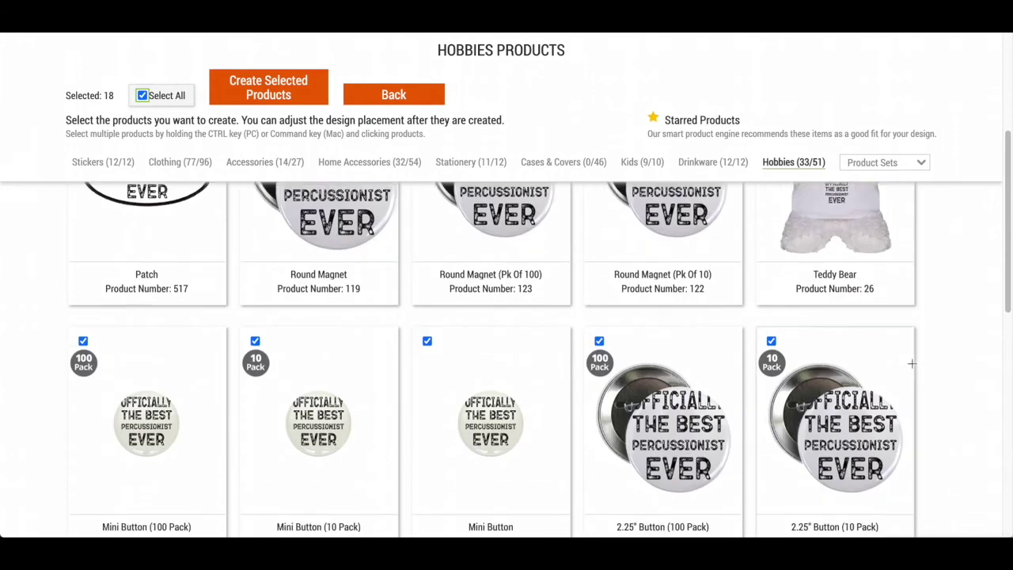
{"action": "scroll", "coordinate": [910, 361], "scroll_direction": "down", "scroll_amount": 3}
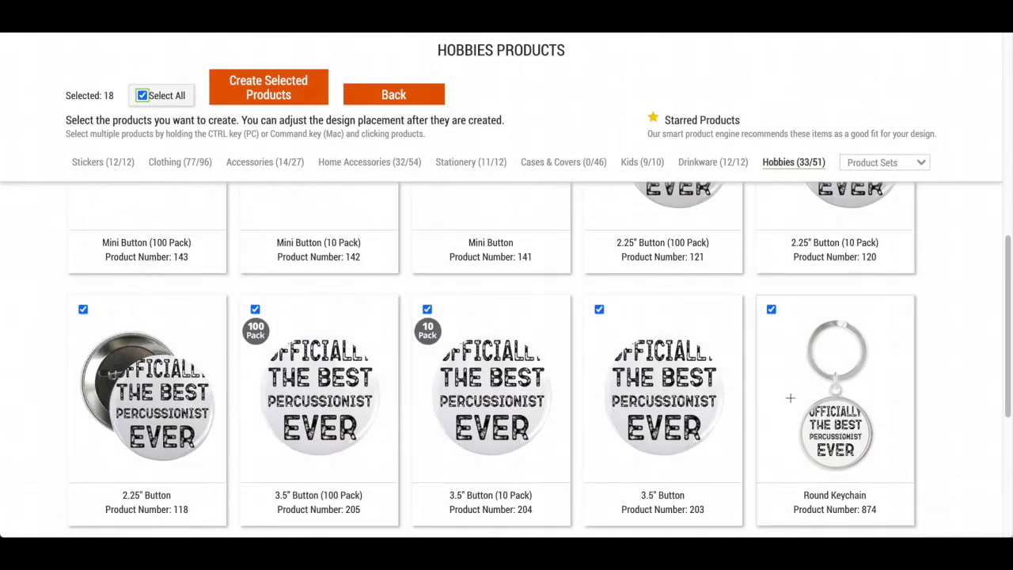
{"action": "scroll", "coordinate": [785, 396], "scroll_direction": "down", "scroll_amount": 3}
{"action": "scroll", "coordinate": [725, 398], "scroll_direction": "up", "scroll_amount": 6}
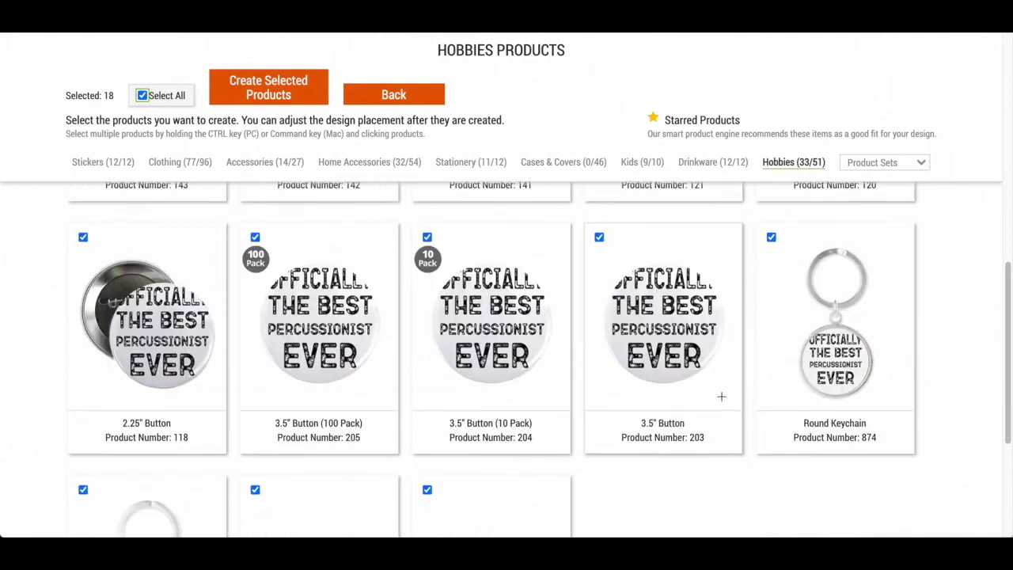
{"action": "left_click", "coordinate": [143, 96]}
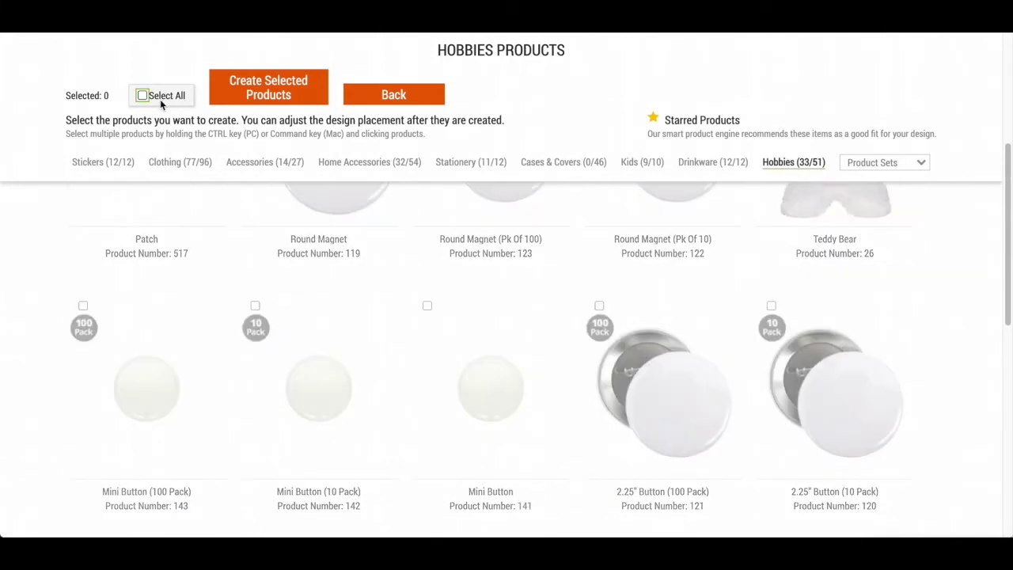
{"action": "left_click", "coordinate": [143, 96]}
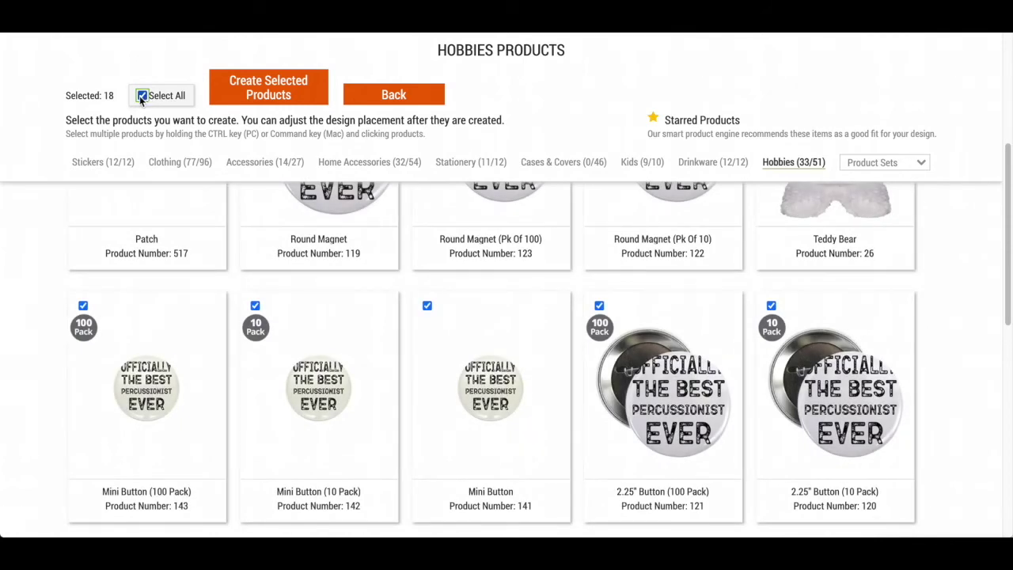
{"action": "left_click", "coordinate": [141, 95]}
{"action": "scroll", "coordinate": [233, 301], "scroll_direction": "up", "scroll_amount": 2}
{"action": "scroll", "coordinate": [273, 346], "scroll_direction": "down", "scroll_amount": 2}
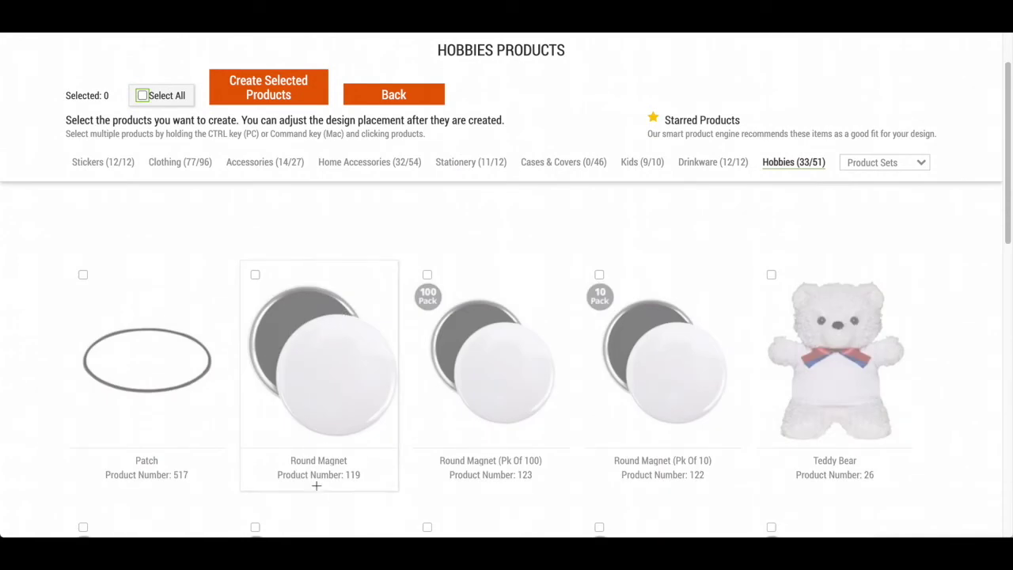
Select Round Magnet and Round Magnet (Pk Of 100) and create both products.
{"action": "left_click", "coordinate": [262, 286]}
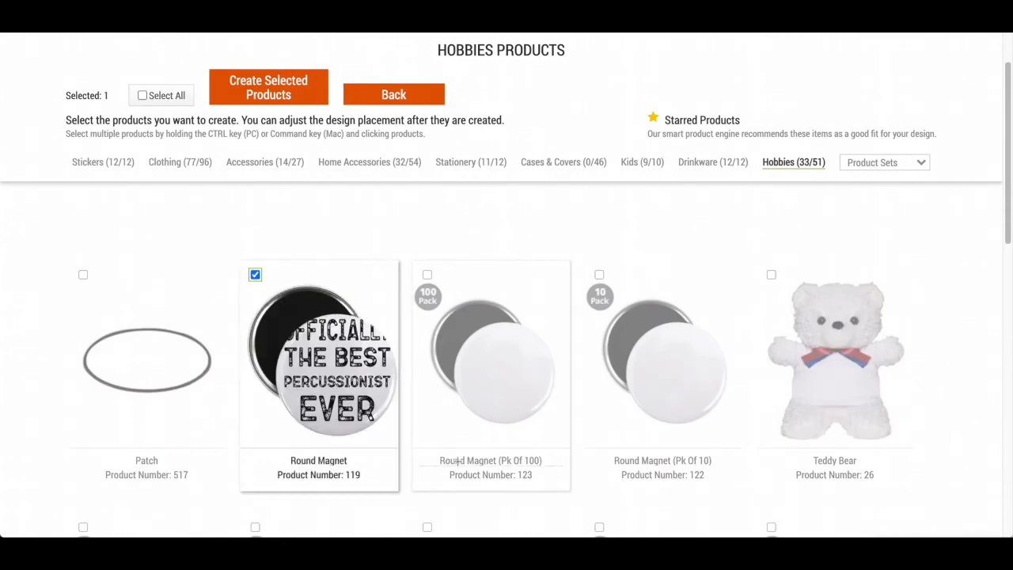
{"action": "left_click", "coordinate": [428, 275]}
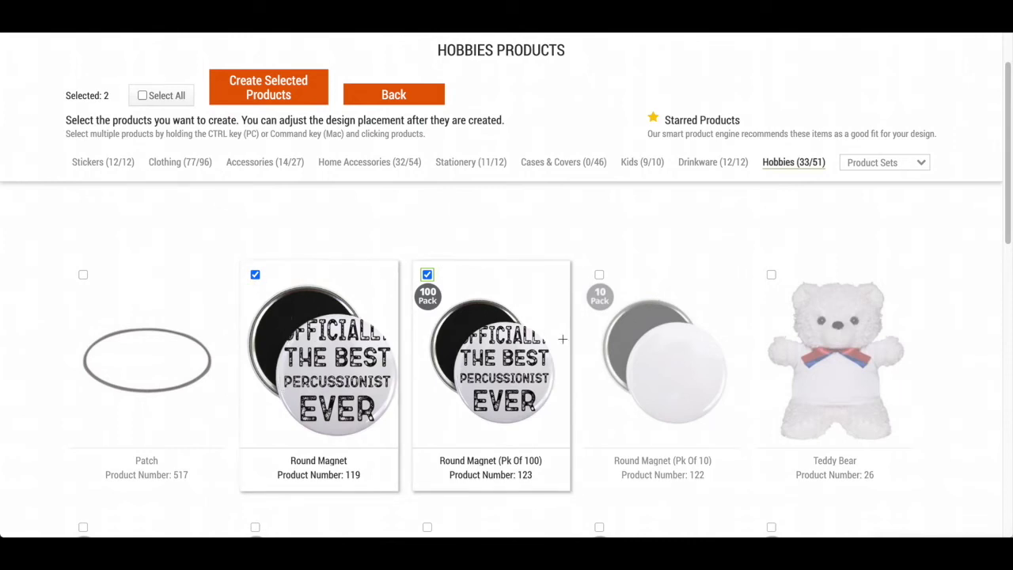
{"action": "left_click", "coordinate": [654, 355]}
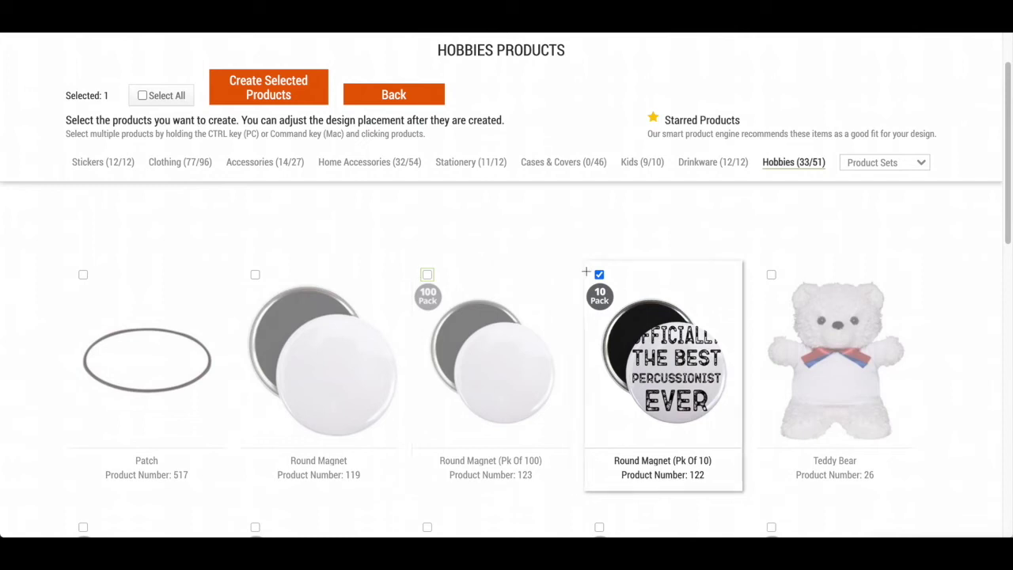
{"action": "left_click", "coordinate": [599, 276]}
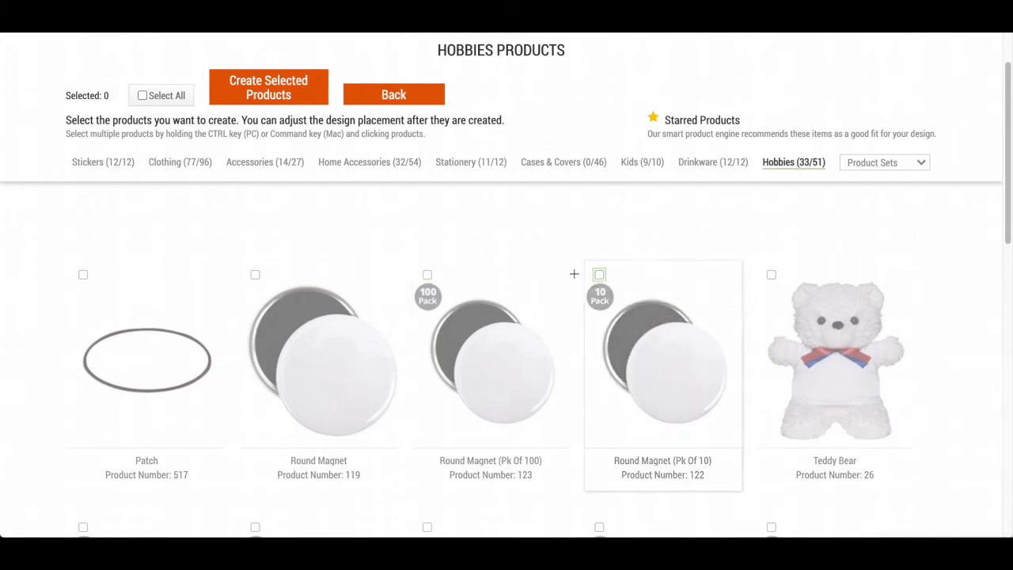
{"action": "left_click", "coordinate": [255, 276]}
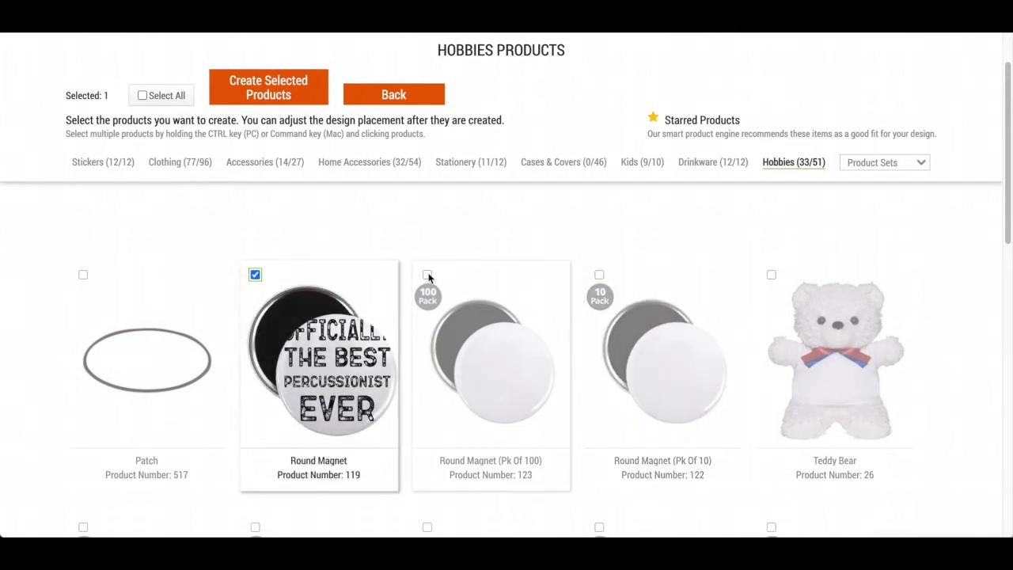
{"action": "left_click", "coordinate": [427, 275]}
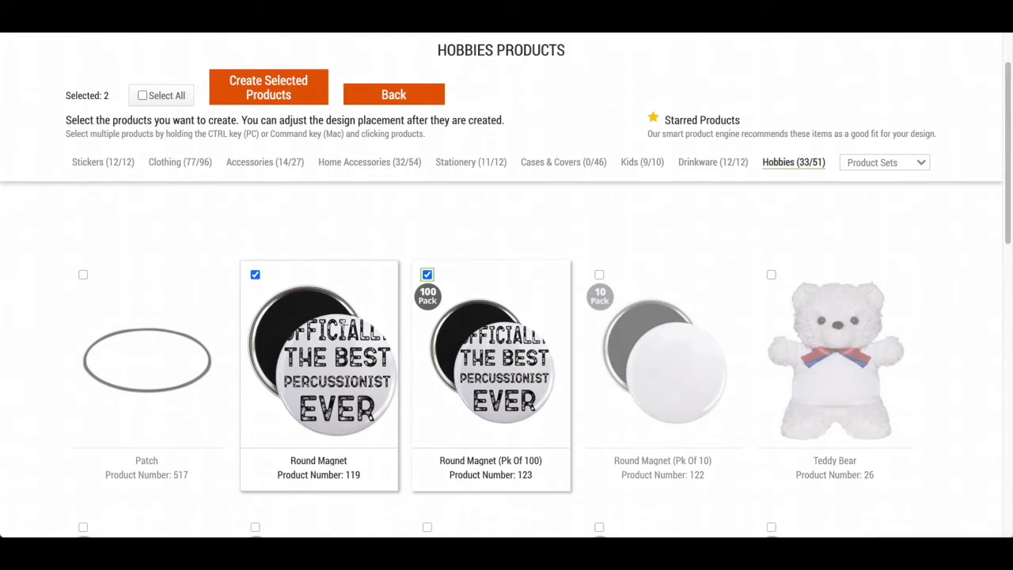
{"action": "left_click", "coordinate": [268, 89]}
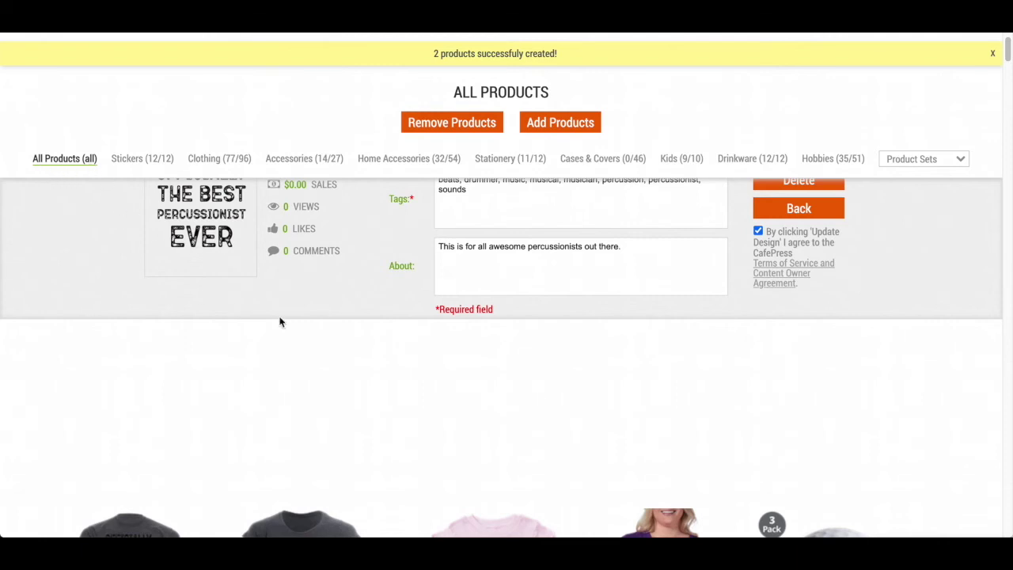
Show the Hobbies (35/51) products and scroll down to the new round magnets.
{"action": "scroll", "coordinate": [341, 318], "scroll_direction": "down", "scroll_amount": 1}
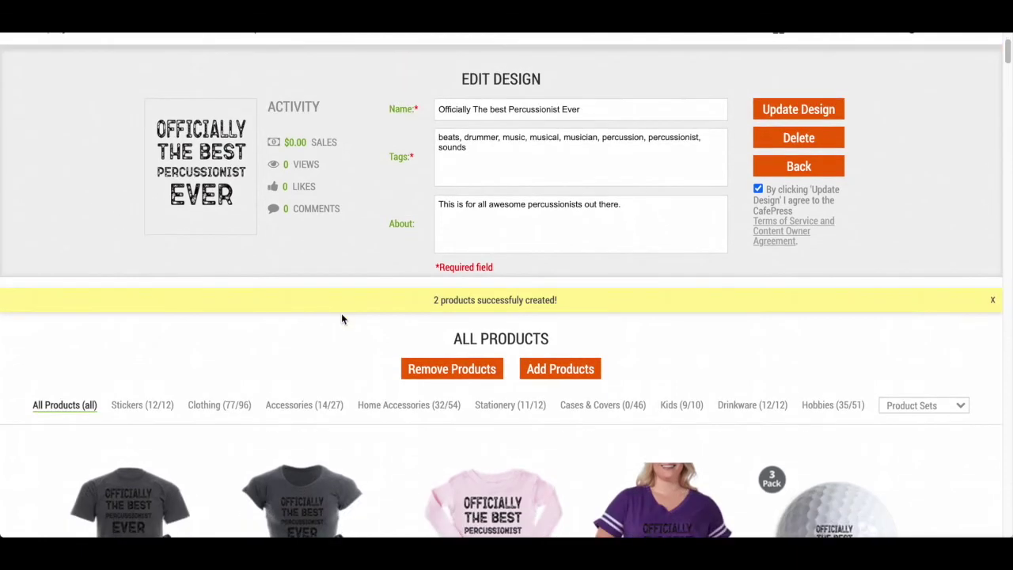
{"action": "left_click", "coordinate": [840, 406]}
{"action": "scroll", "coordinate": [827, 382], "scroll_direction": "down", "scroll_amount": 5}
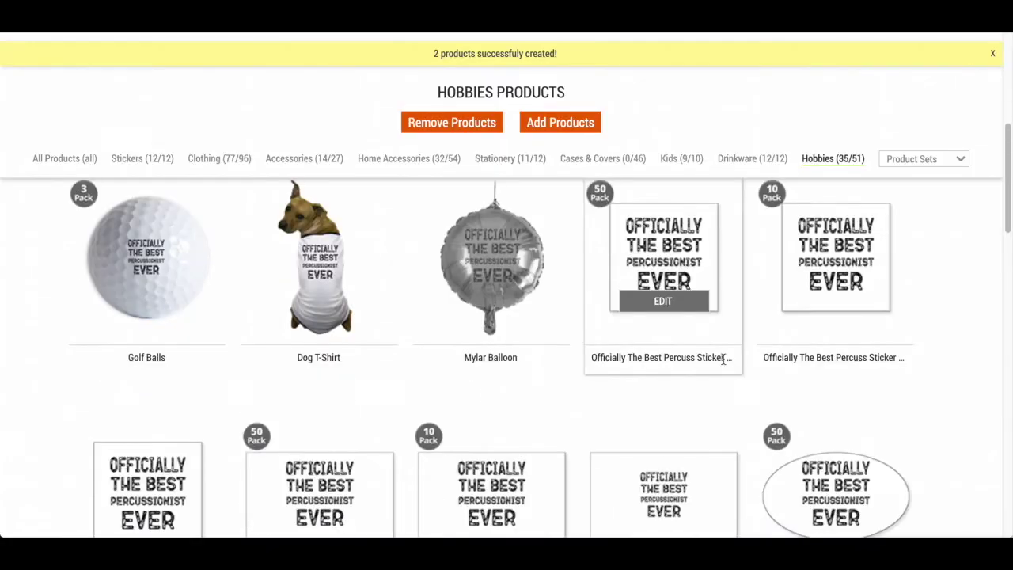
{"action": "scroll", "coordinate": [701, 357], "scroll_direction": "down", "scroll_amount": 10}
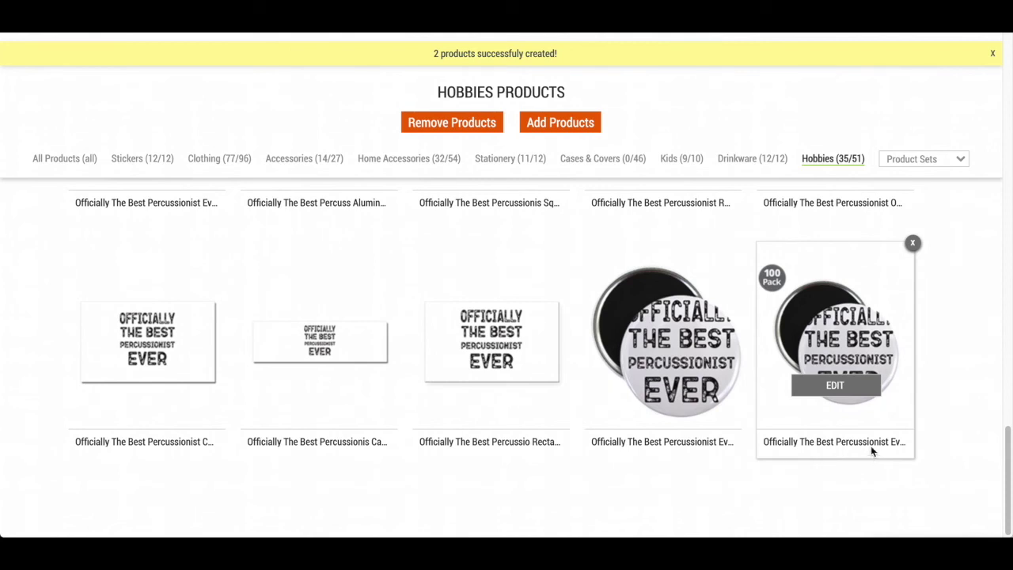
Center the single Round Magnet's design in FIT mode at scale 6 and save.
{"action": "left_click", "coordinate": [671, 388]}
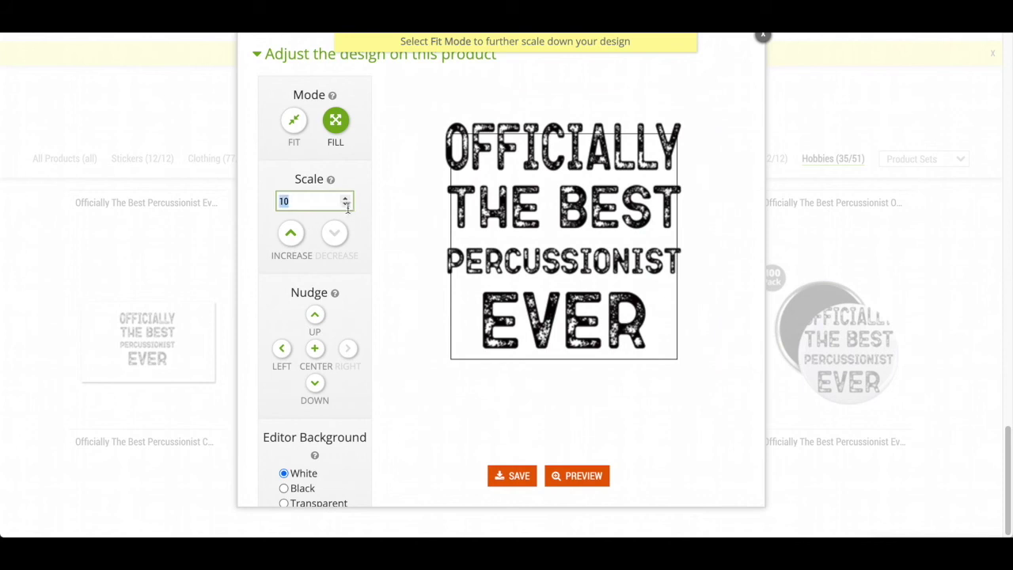
{"action": "left_click", "coordinate": [314, 348]}
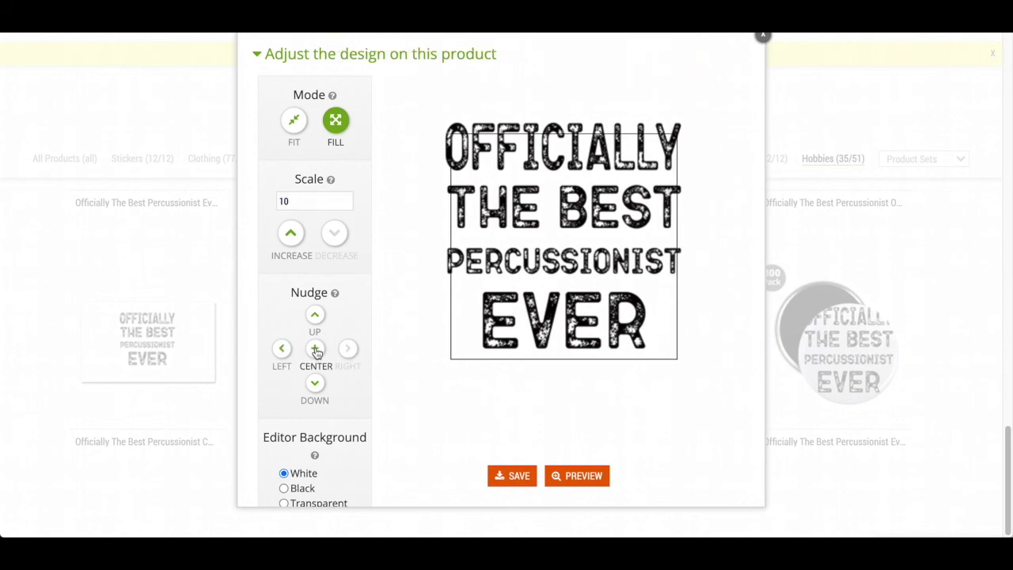
{"action": "left_click", "coordinate": [293, 119]}
{"action": "left_click", "coordinate": [509, 478]}
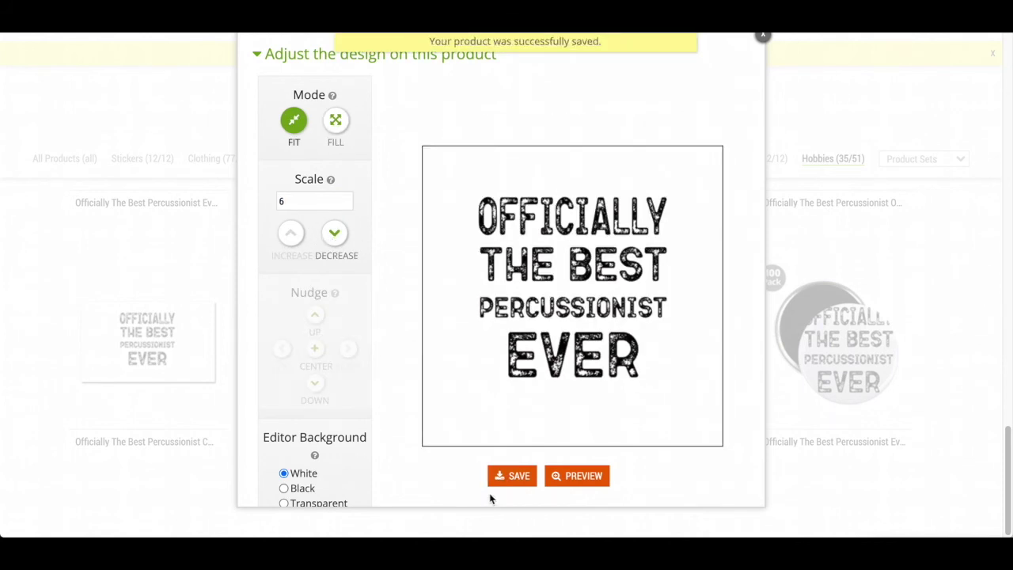
{"action": "left_click", "coordinate": [763, 35]}
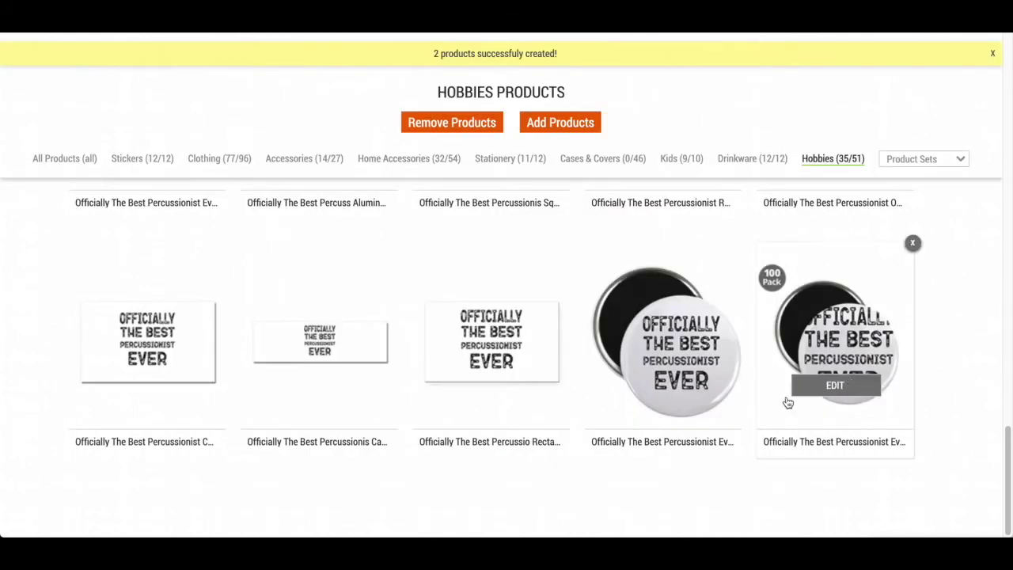
Set the 100-pack Round Magnet's design to FIT mode at scale 5 and save.
{"action": "left_click", "coordinate": [864, 393]}
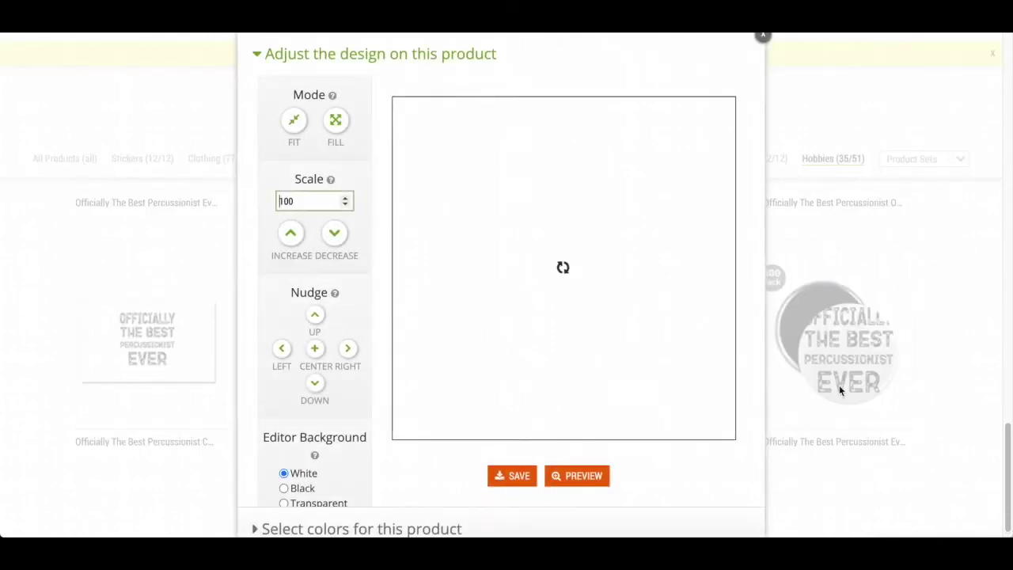
{"action": "left_click", "coordinate": [293, 143]}
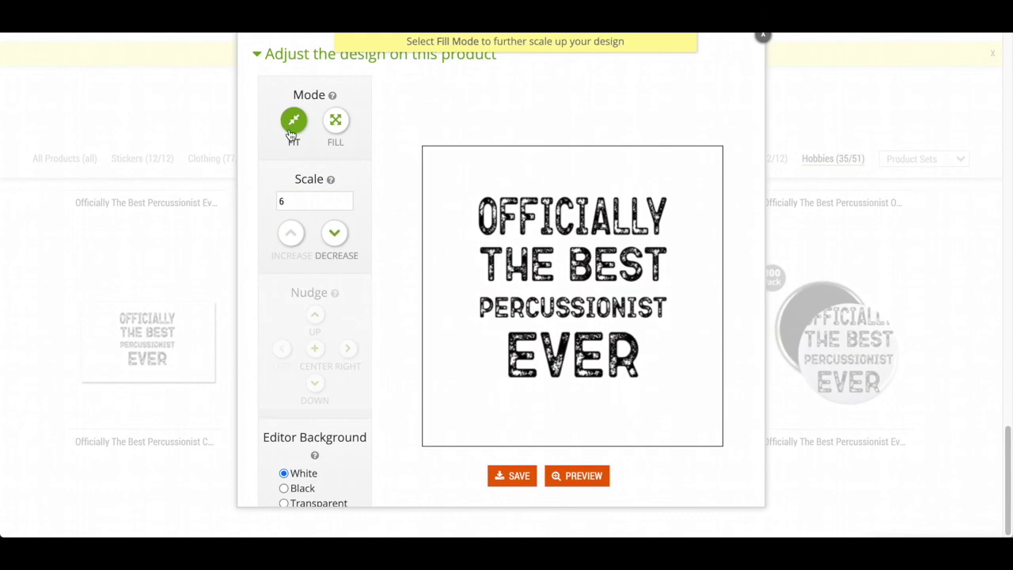
{"action": "left_click", "coordinate": [336, 235]}
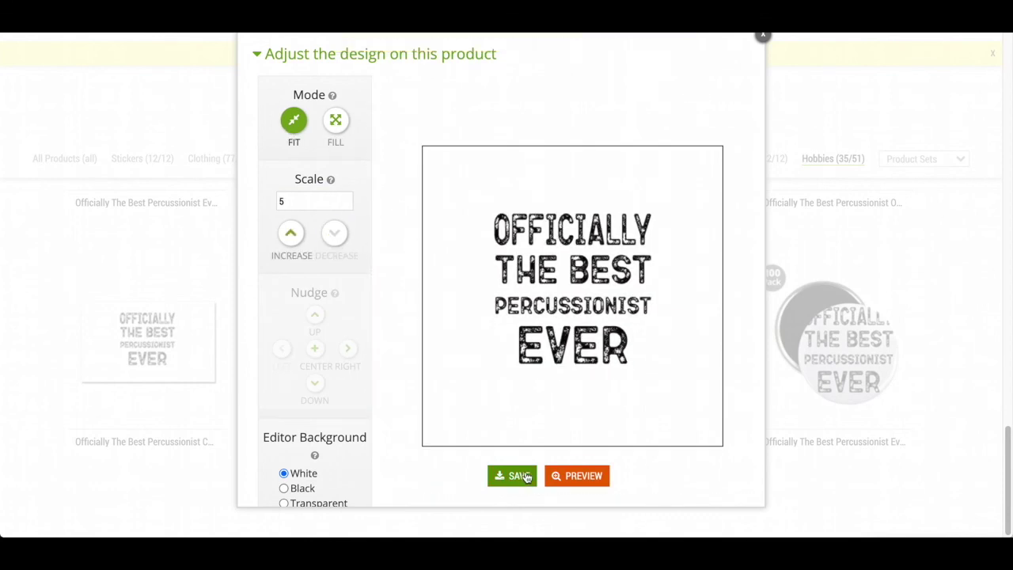
{"action": "left_click", "coordinate": [525, 475]}
{"action": "left_click", "coordinate": [763, 34]}
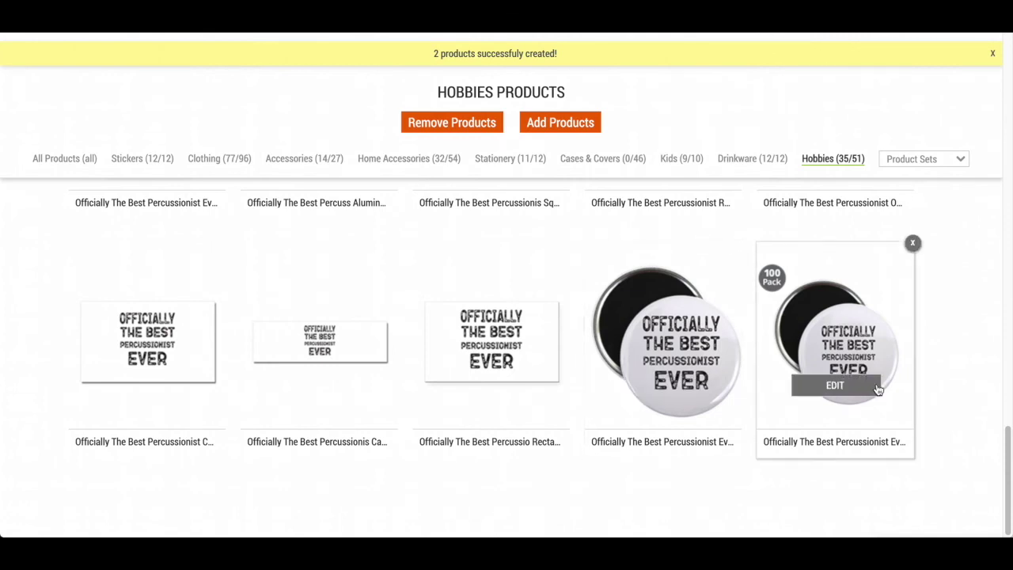
{"action": "scroll", "coordinate": [1009, 430], "scroll_direction": "up", "scroll_amount": 3}
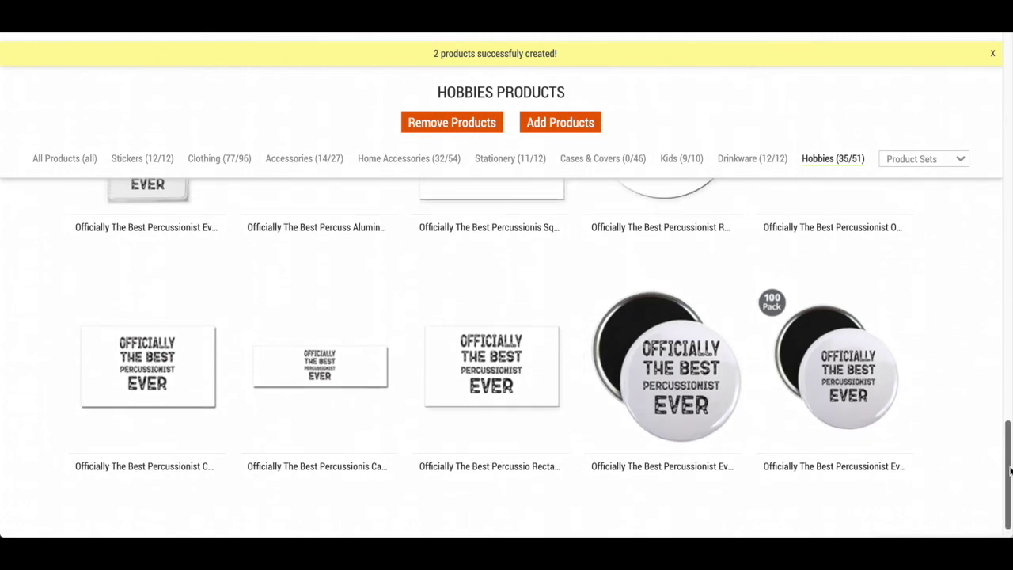
{"action": "mouse_move", "coordinate": [673, 344]}
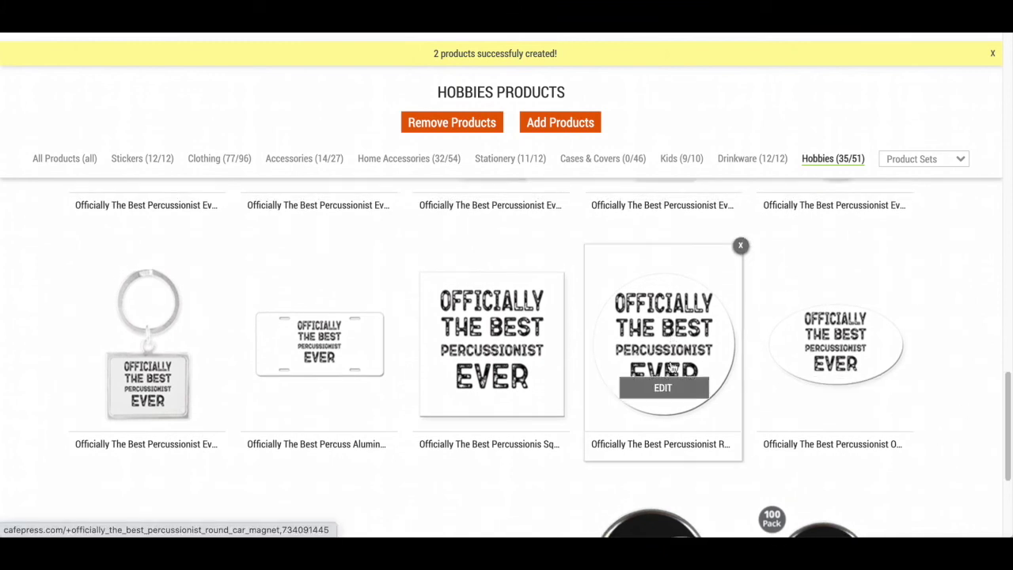